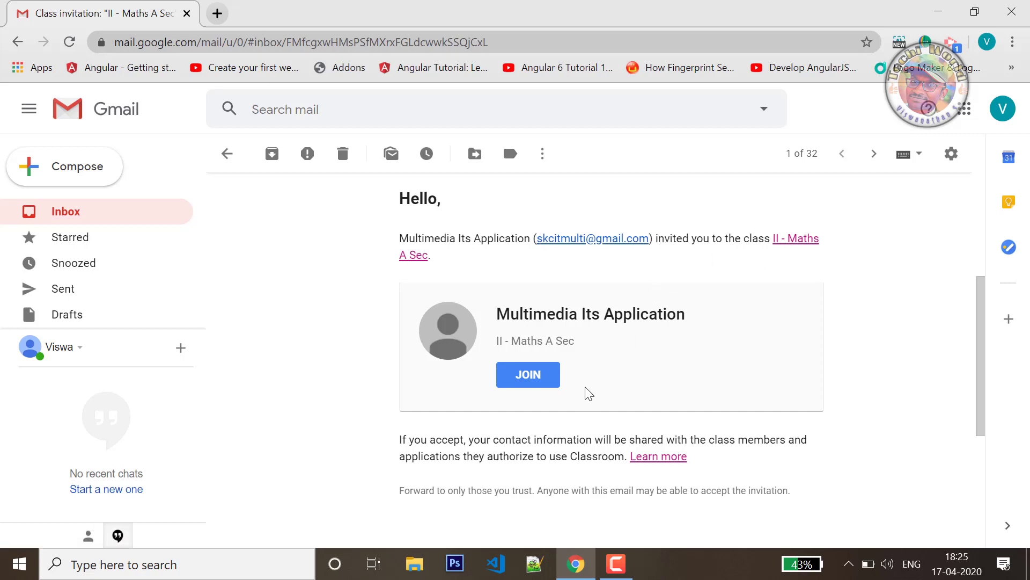
# - Accept the e-mailed invitation to the "II - Maths" class with the signed-in account and dismiss the post-creation tip
pyautogui.scroll(-1, 605, 322)
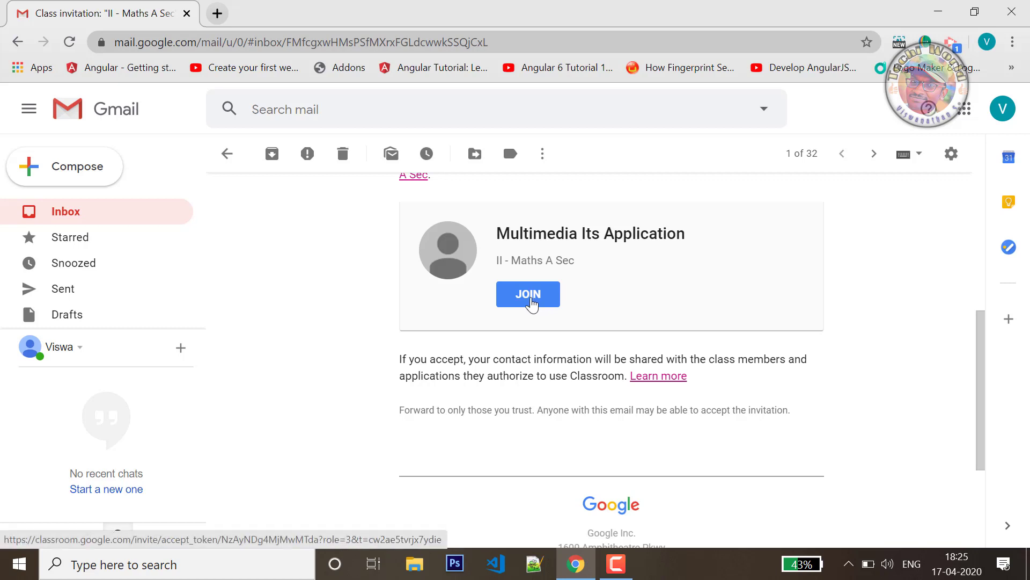
pyautogui.click(531, 301)
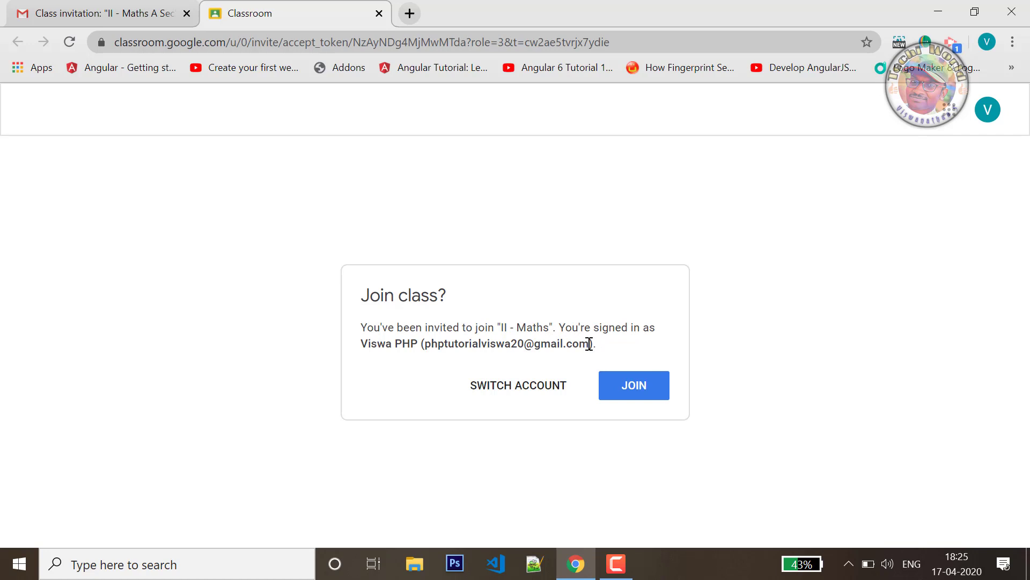
pyautogui.moveTo(590, 343); pyautogui.dragTo(424, 349)
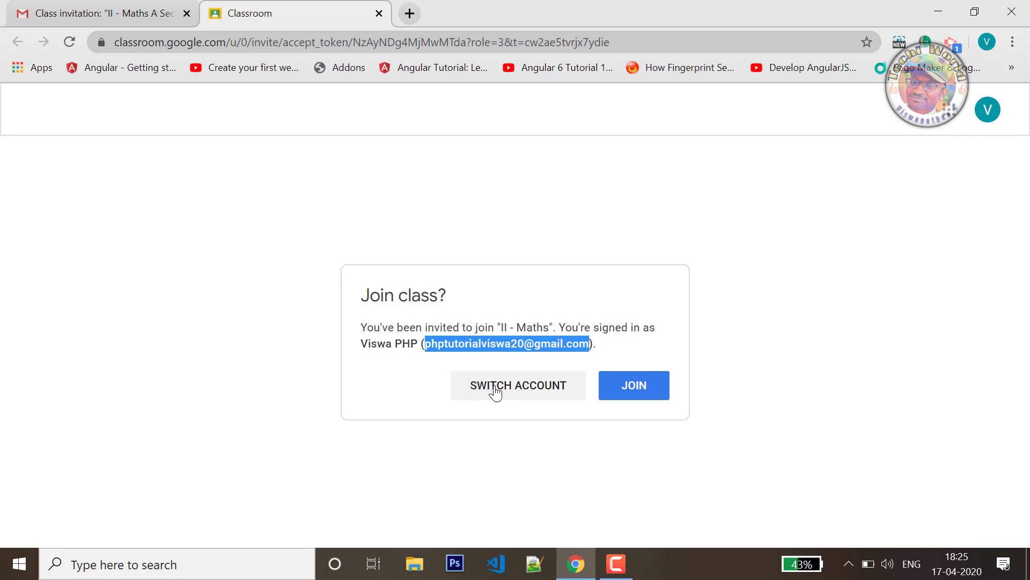
pyautogui.click(503, 368)
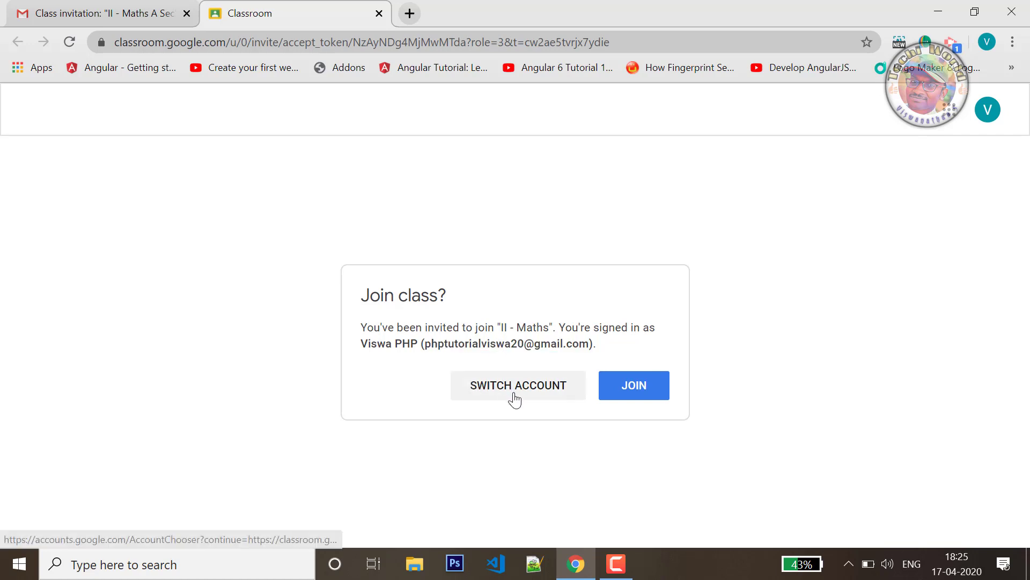
pyautogui.click(616, 384)
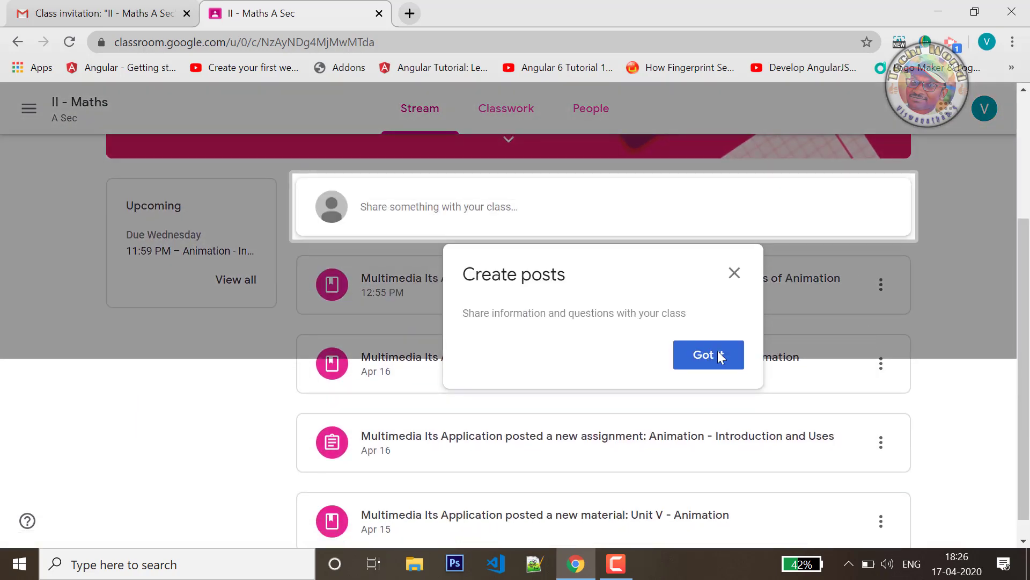
pyautogui.click(719, 355)
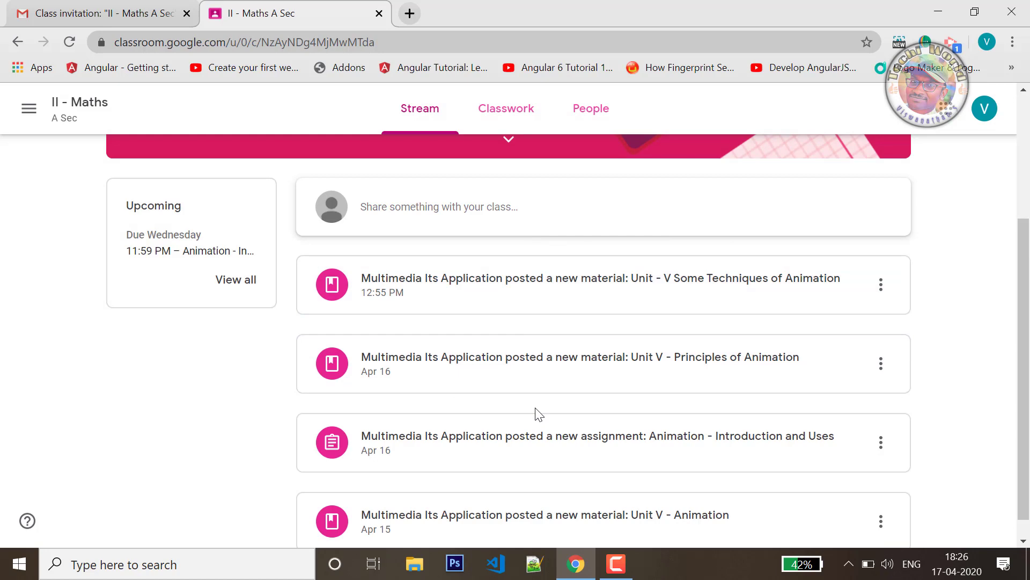
# - Look over the class stream, open the class's Classwork page and dismiss its progress-tracking tip
pyautogui.scroll(3, 572, 301)
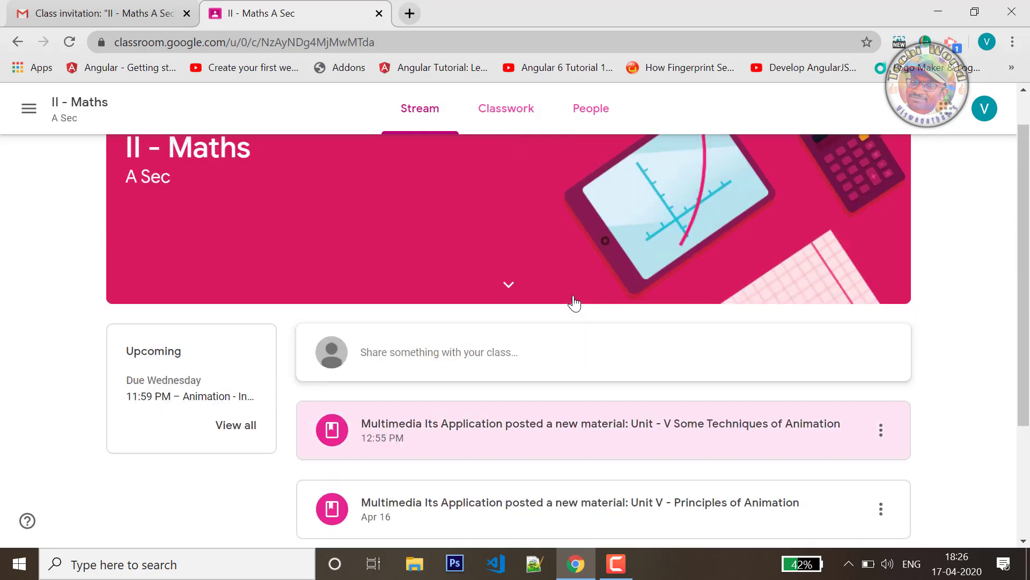
pyautogui.scroll(-3, 563, 375)
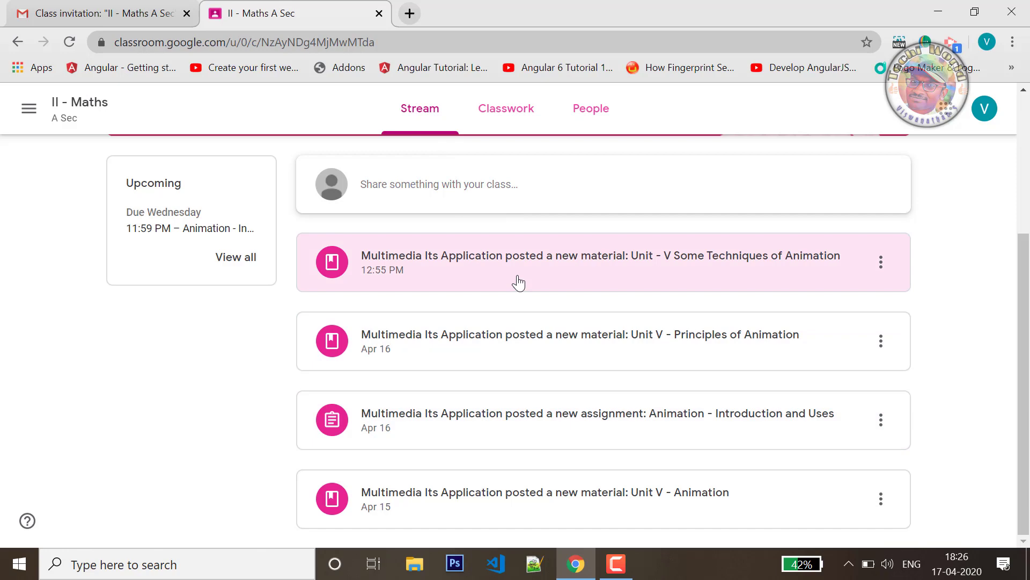
pyautogui.scroll(3, 518, 282)
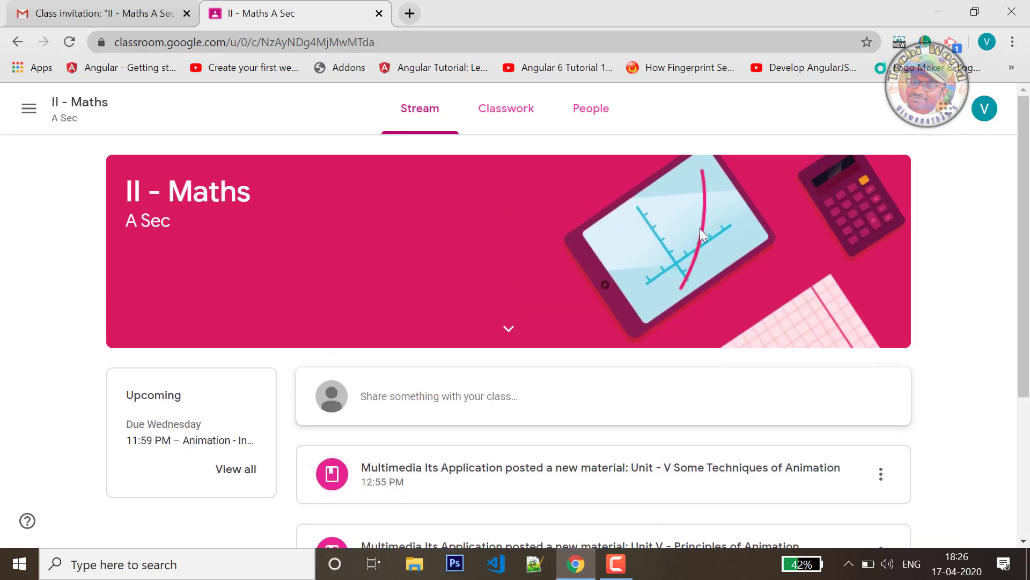
pyautogui.click(496, 119)
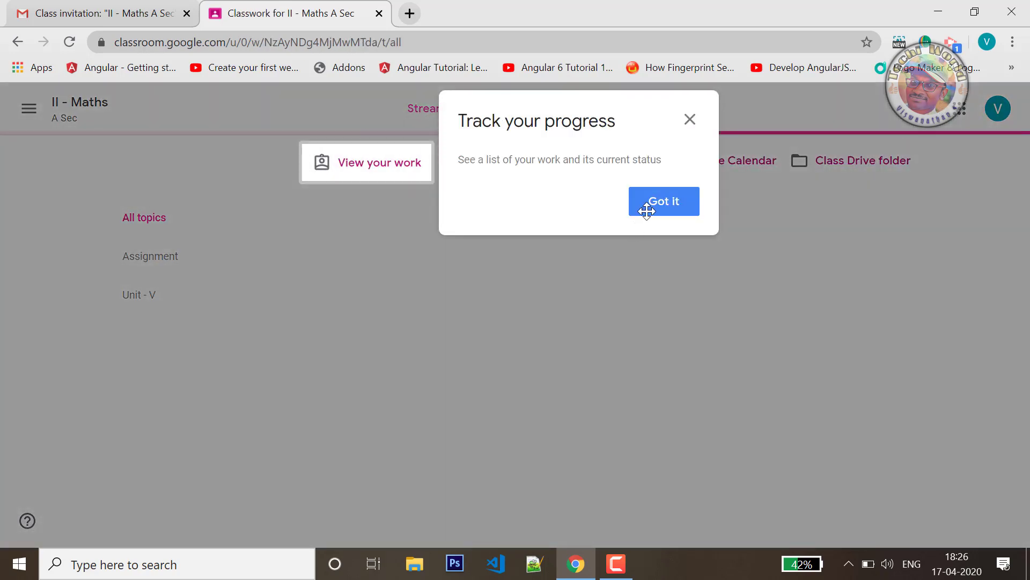
pyautogui.click(647, 211)
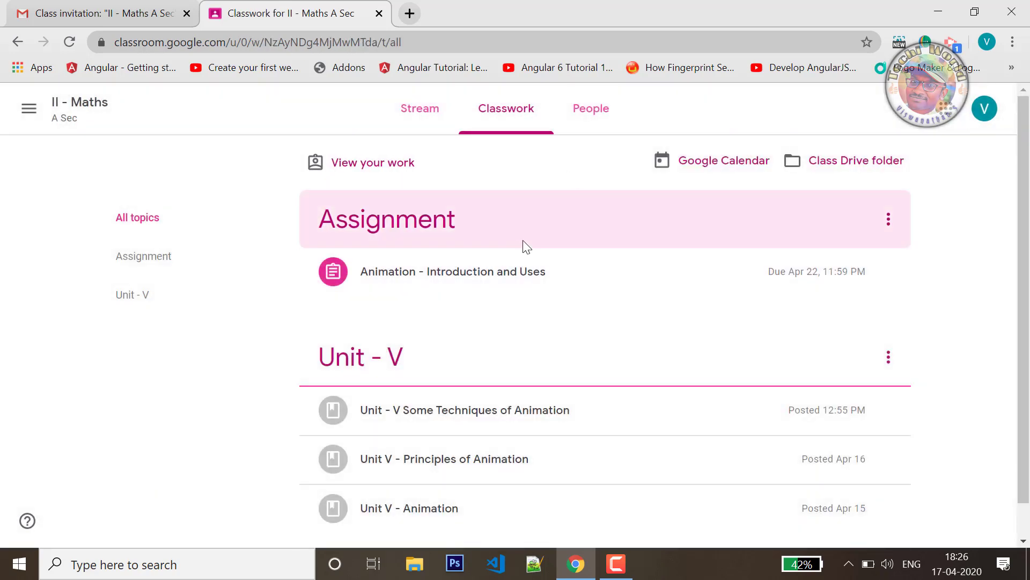
# - Expand the "Unit - V Some Techniques of Animation" material under Unit - V and open its full page
pyautogui.scroll(-1, 515, 429)
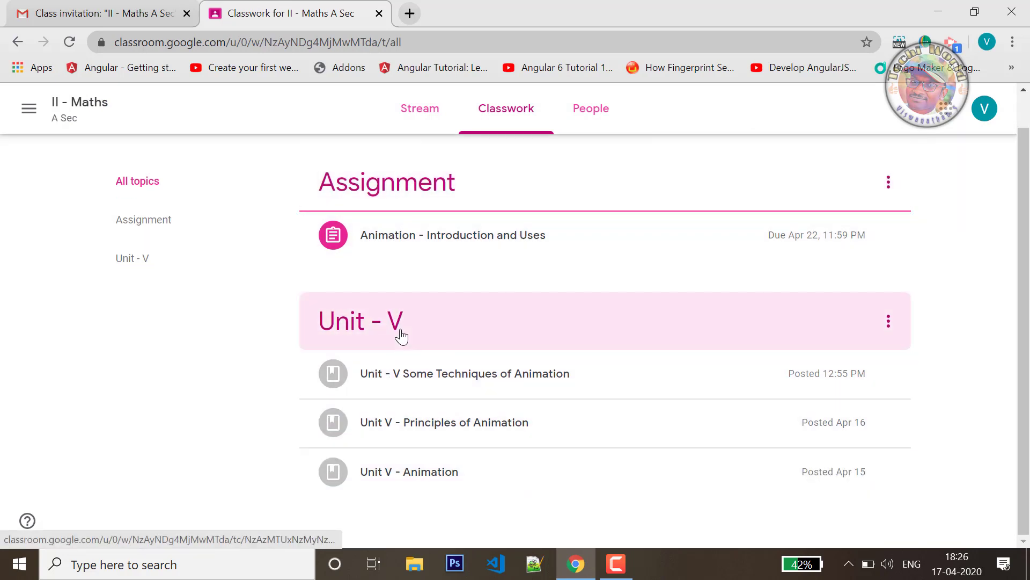
pyautogui.scroll(1, 398, 289)
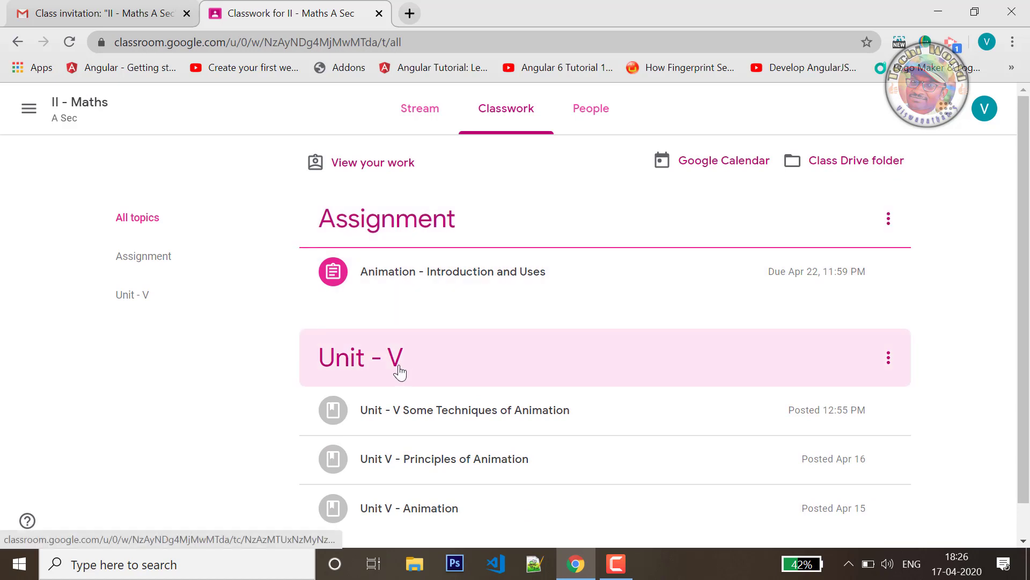
pyautogui.scroll(-1, 499, 421)
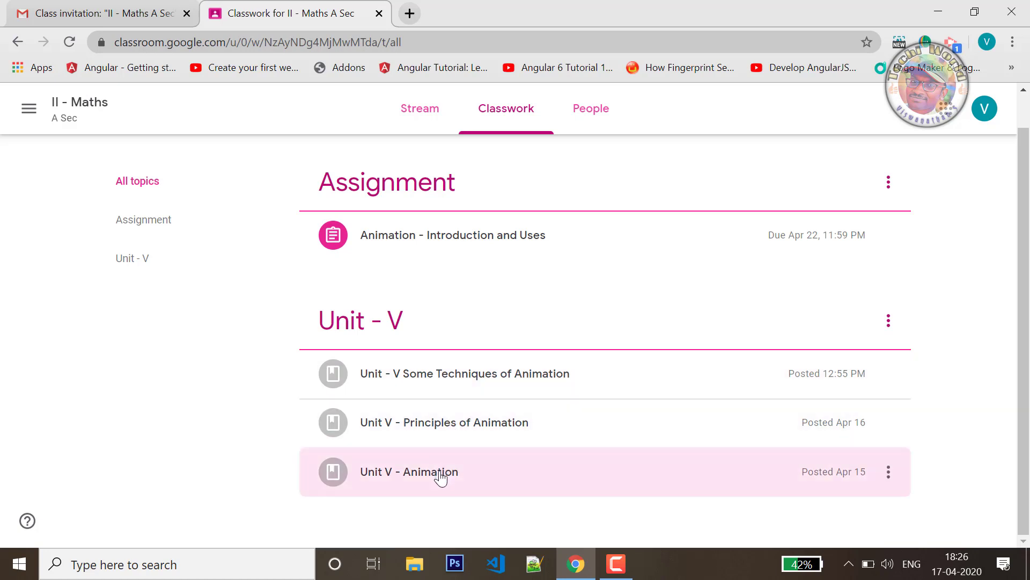
pyautogui.click(427, 383)
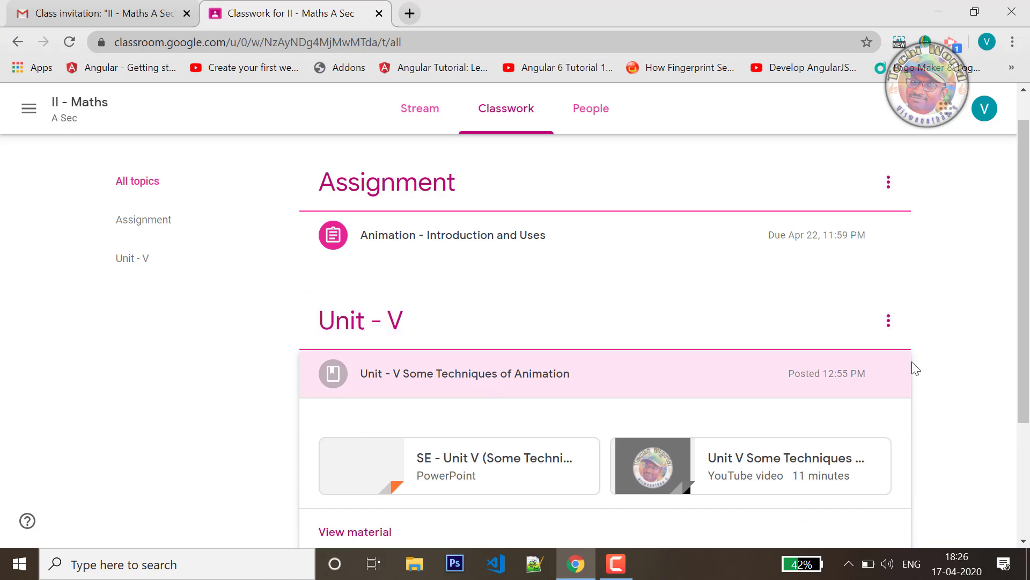
pyautogui.scroll(-1, 751, 424)
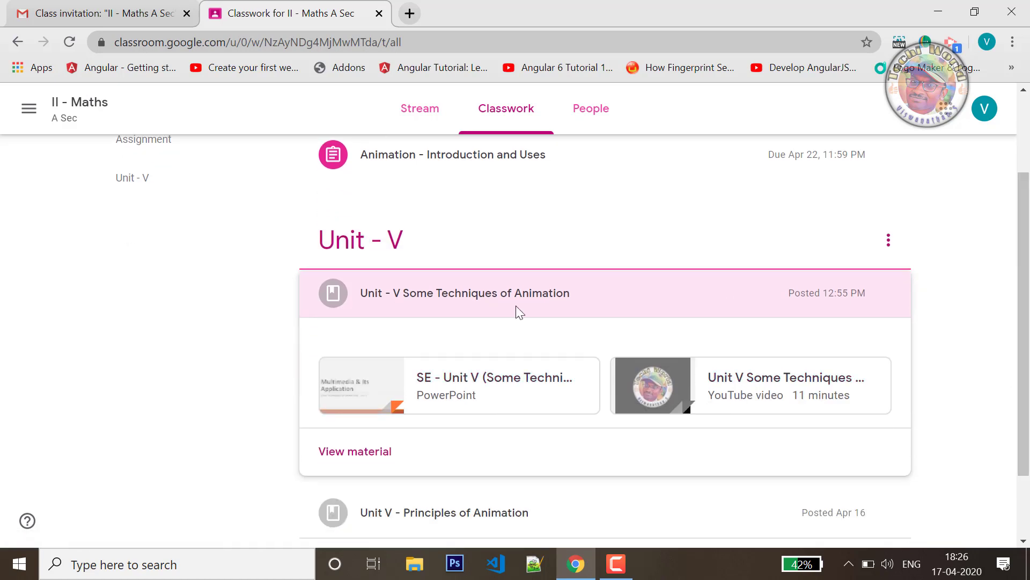
pyautogui.scroll(-1, 384, 421)
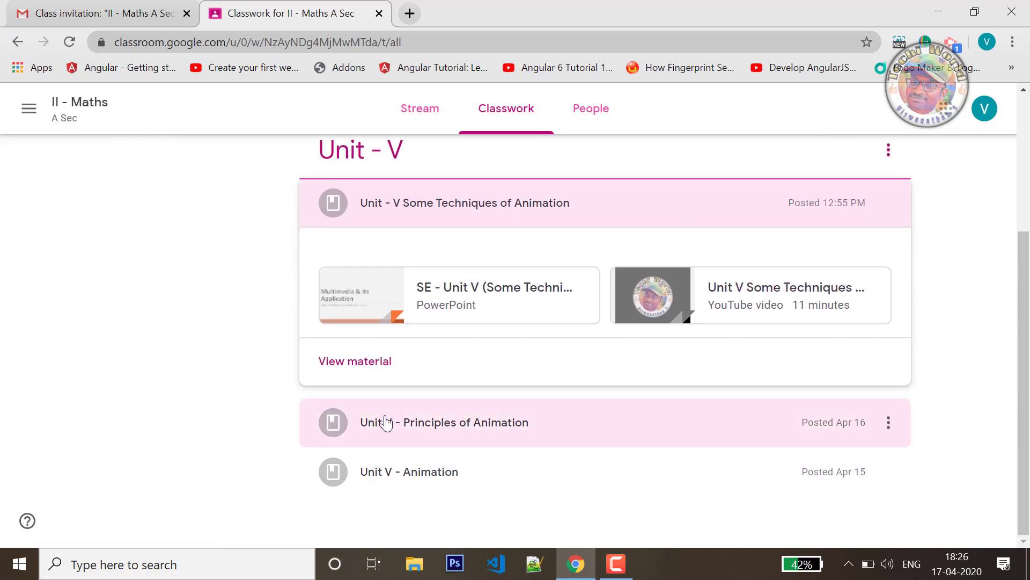
pyautogui.click(348, 362)
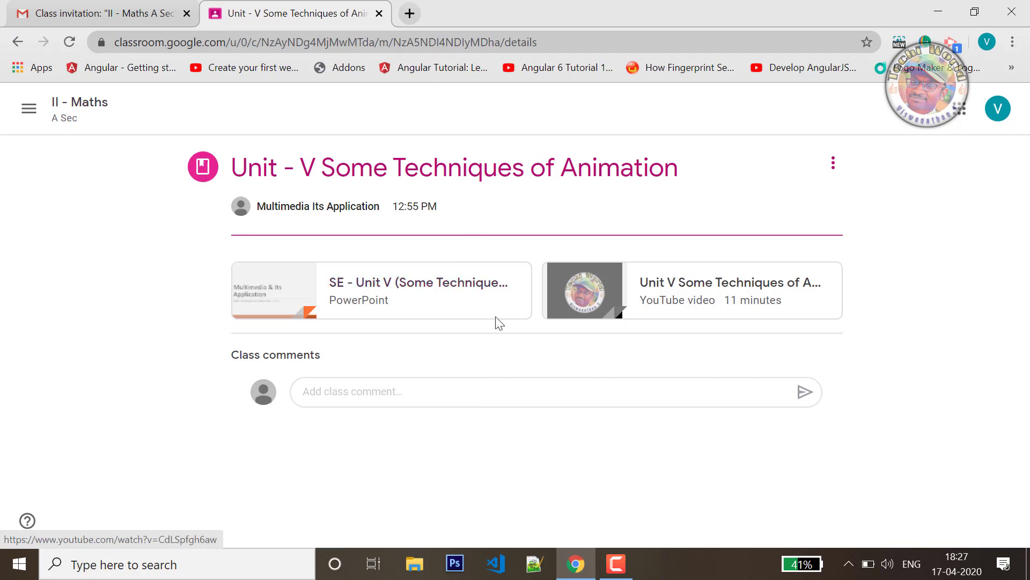
# - Return to the class's Classwork list and collapse the expanded Unit - V material
pyautogui.click(84, 113)
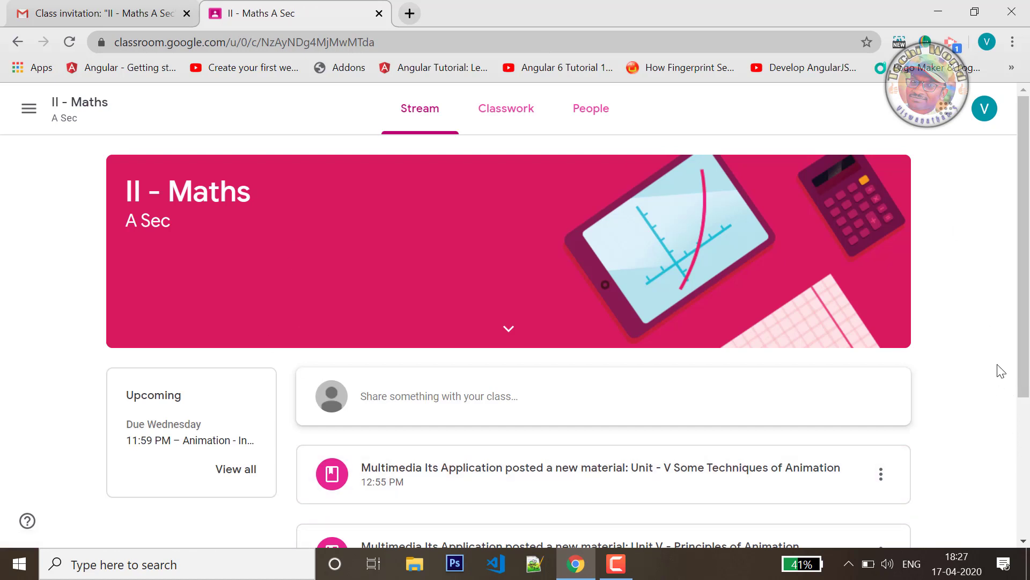
pyautogui.click(504, 110)
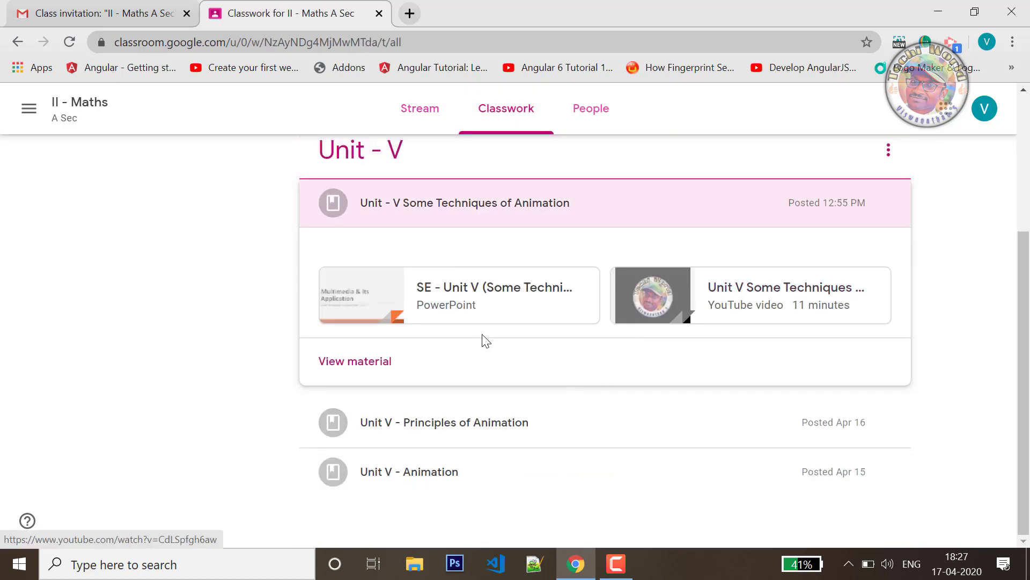
pyautogui.scroll(5, 473, 332)
pyautogui.click(421, 418)
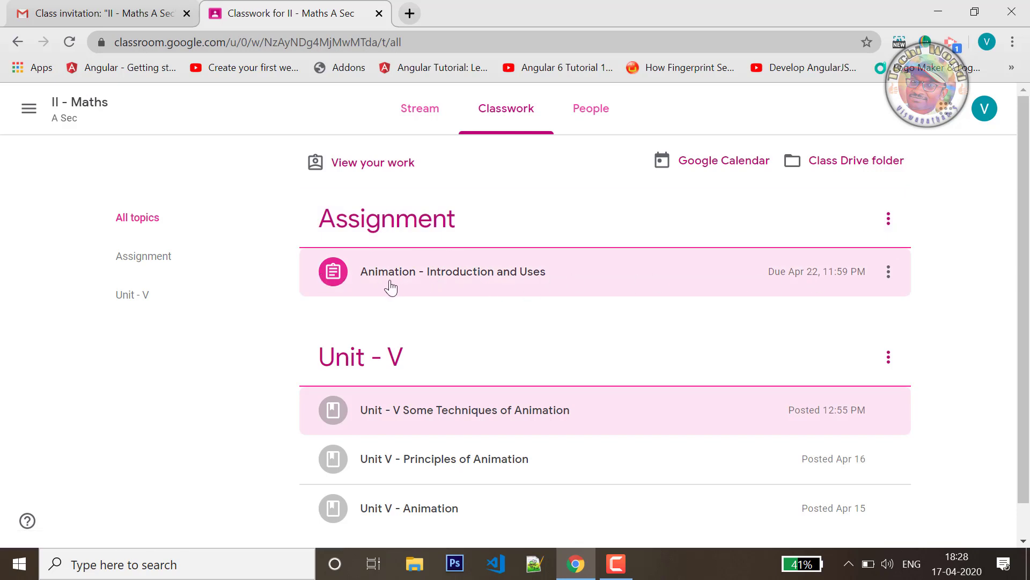
# - Read the note on the "Animation - Introduction and Uses" assignment, open its full page and dismiss the teacher-comment tip
pyautogui.click(570, 276)
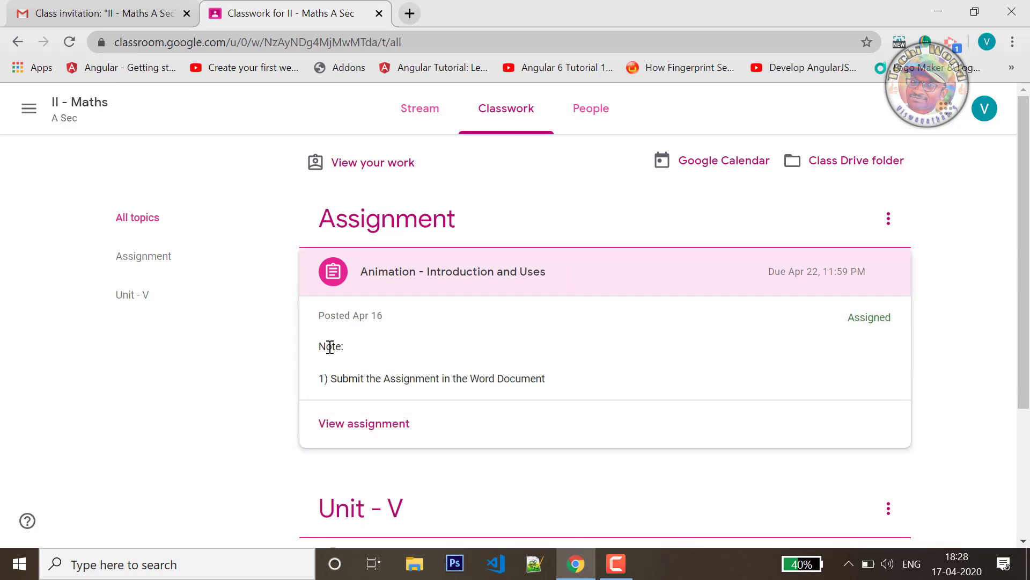
pyautogui.moveTo(324, 346); pyautogui.dragTo(406, 367)
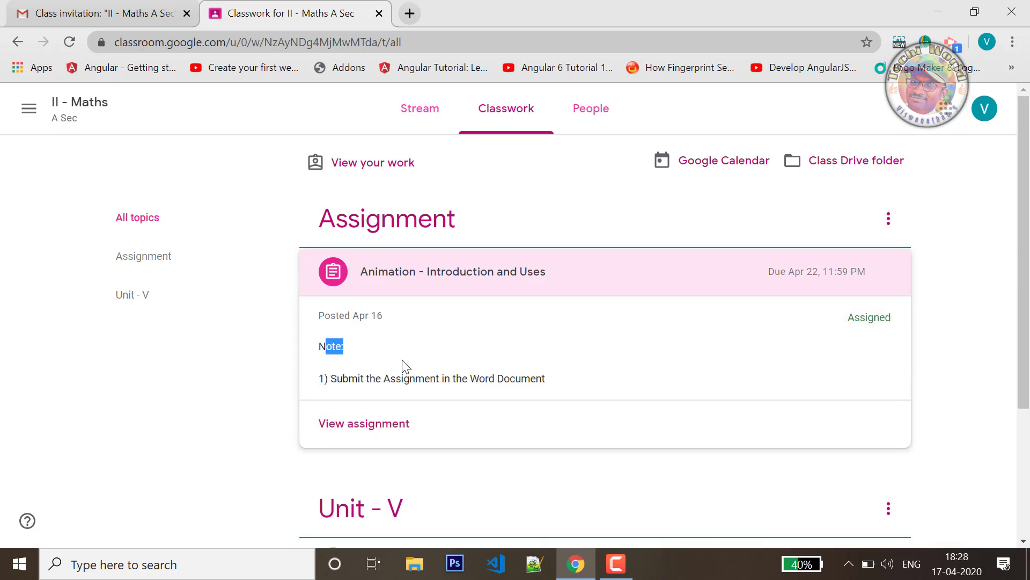
pyautogui.click(549, 382)
pyautogui.click(342, 428)
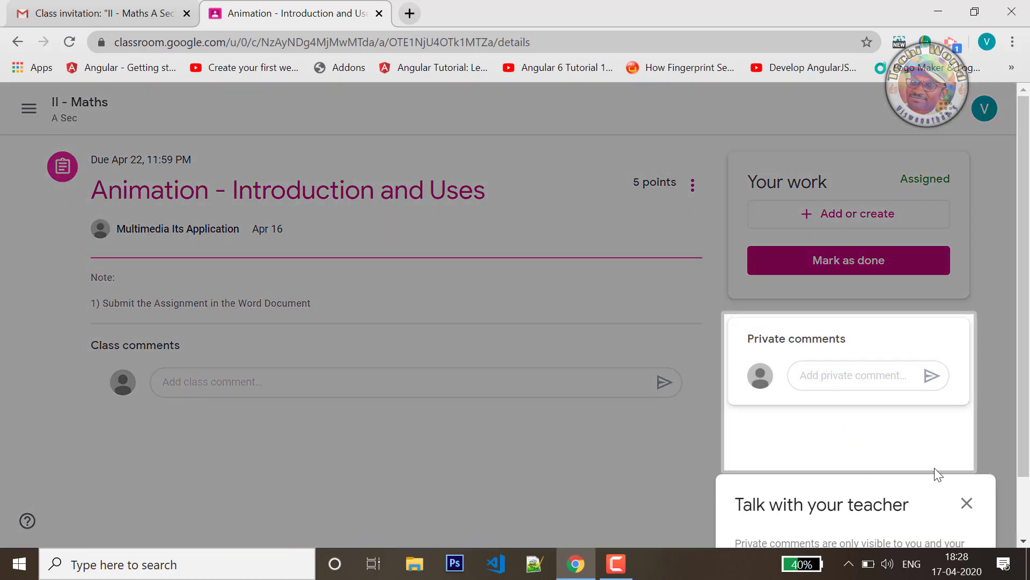
pyautogui.click(956, 523)
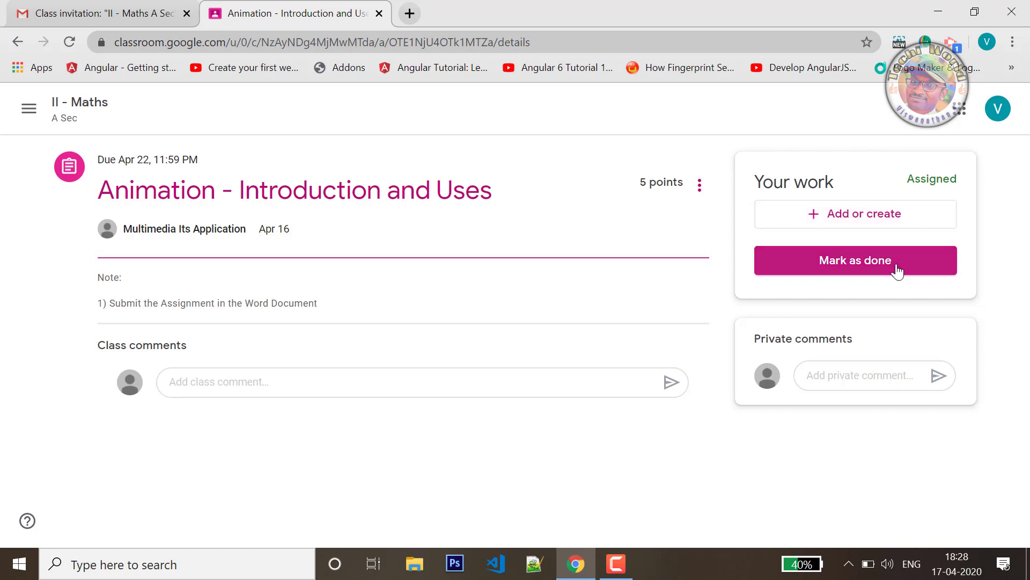
# - Start adding a file attachment to the assignment's own work
pyautogui.click(857, 217)
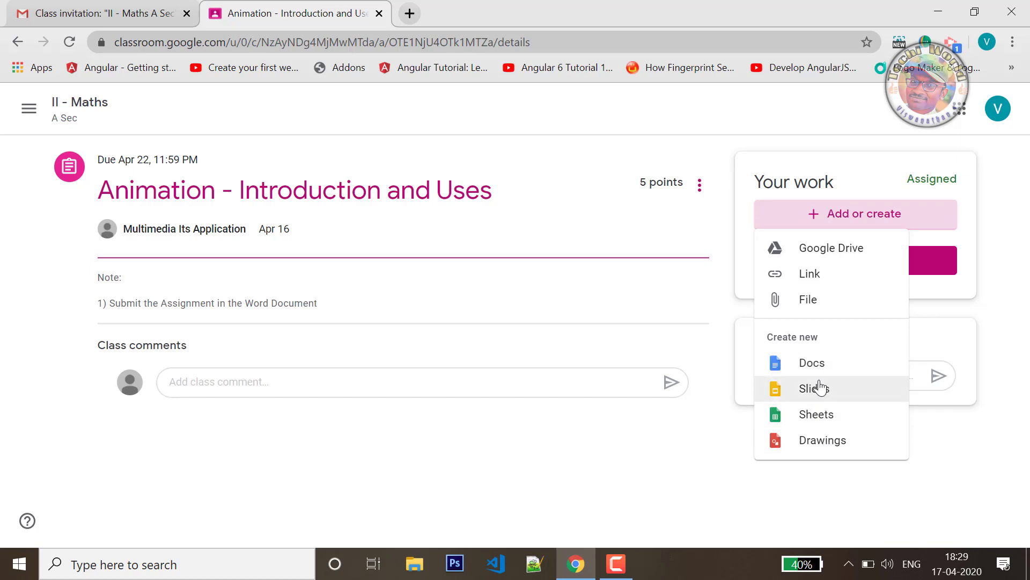
pyautogui.click(817, 307)
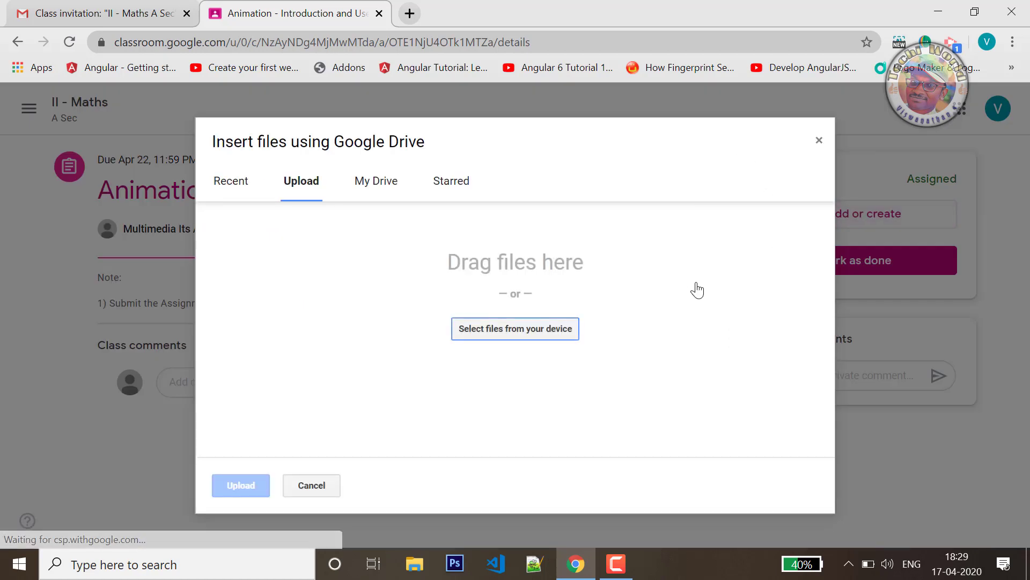
# - Look through the Recent and My Drive file sources and return to uploading from the device
pyautogui.click(230, 187)
pyautogui.click(291, 191)
pyautogui.click(379, 192)
pyautogui.click(300, 187)
pyautogui.click(374, 192)
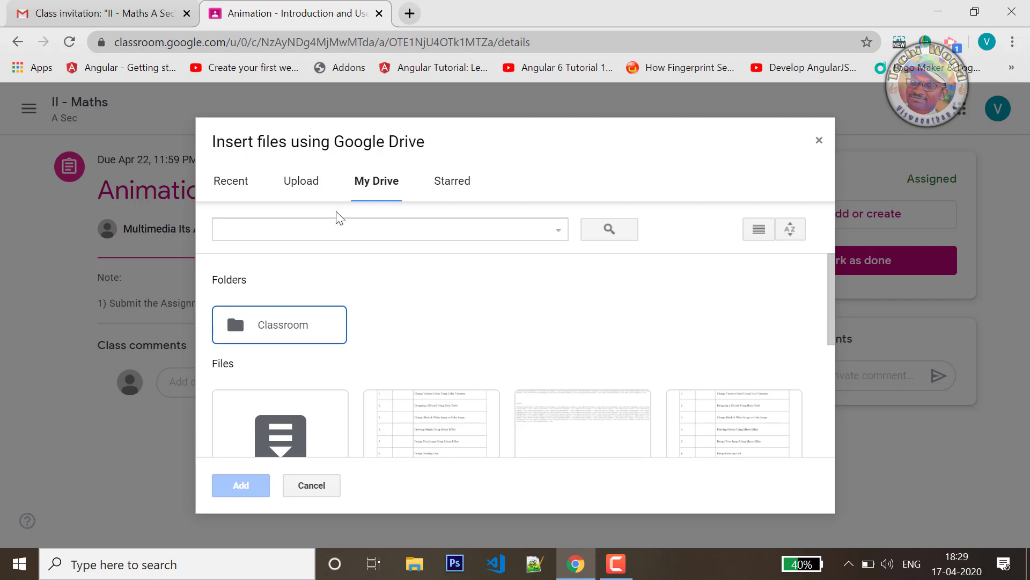
pyautogui.click(312, 192)
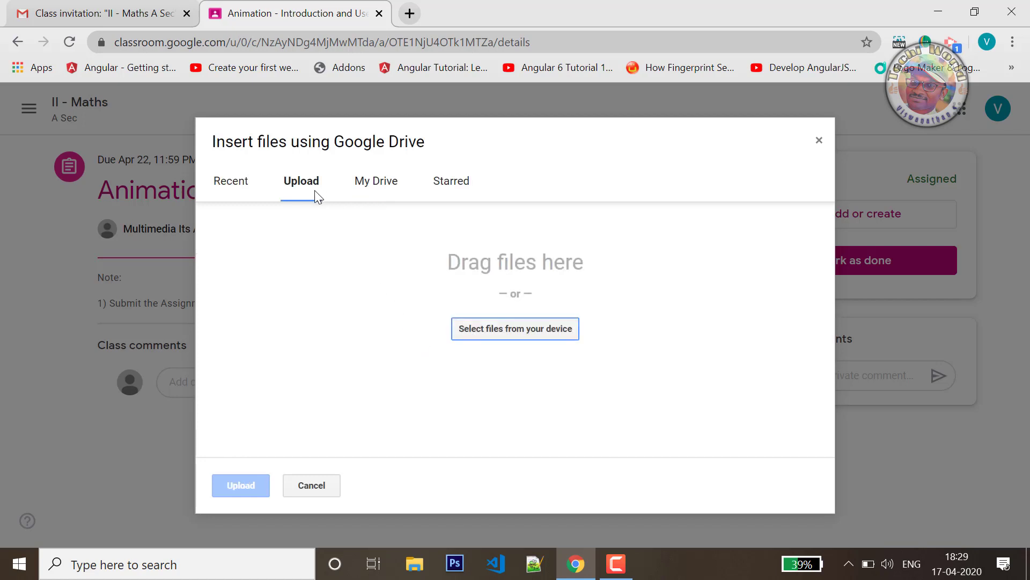
pyautogui.click(299, 189)
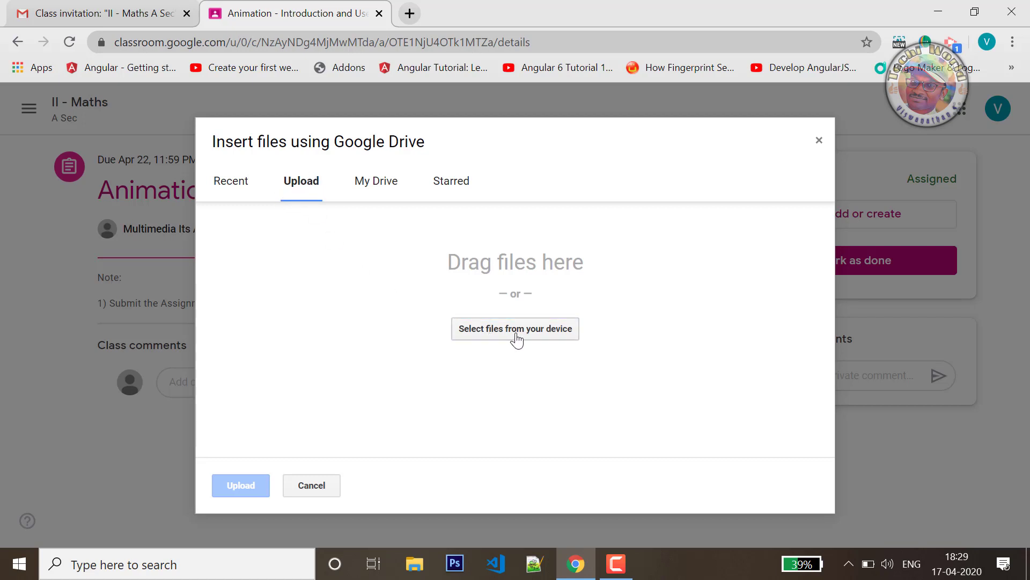
# - Choose the "Sample Assignment Document" Word file from the device's Desktop folder as the file to upload
pyautogui.click(544, 337)
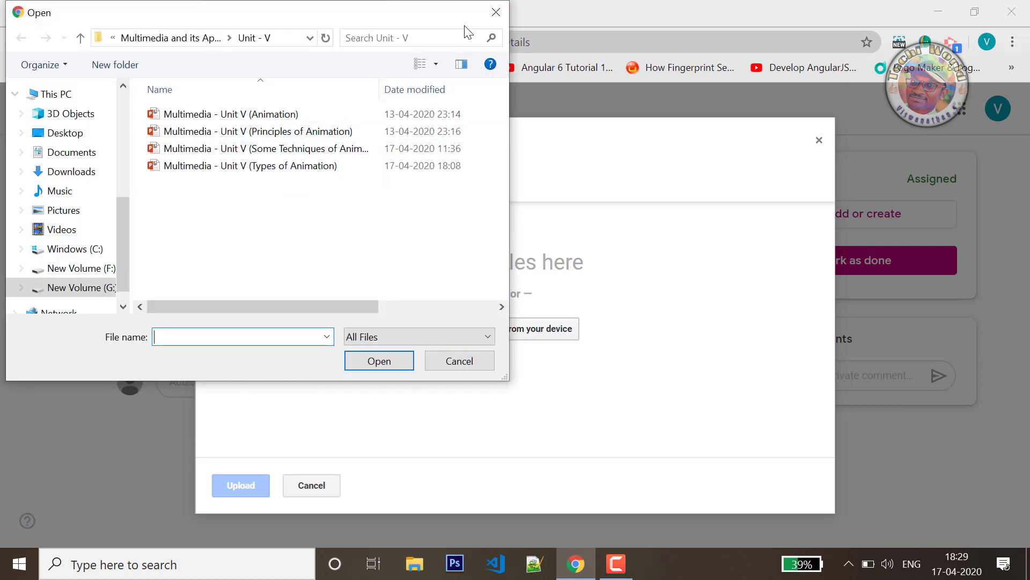
pyautogui.moveTo(124, 217); pyautogui.dragTo(123, 184)
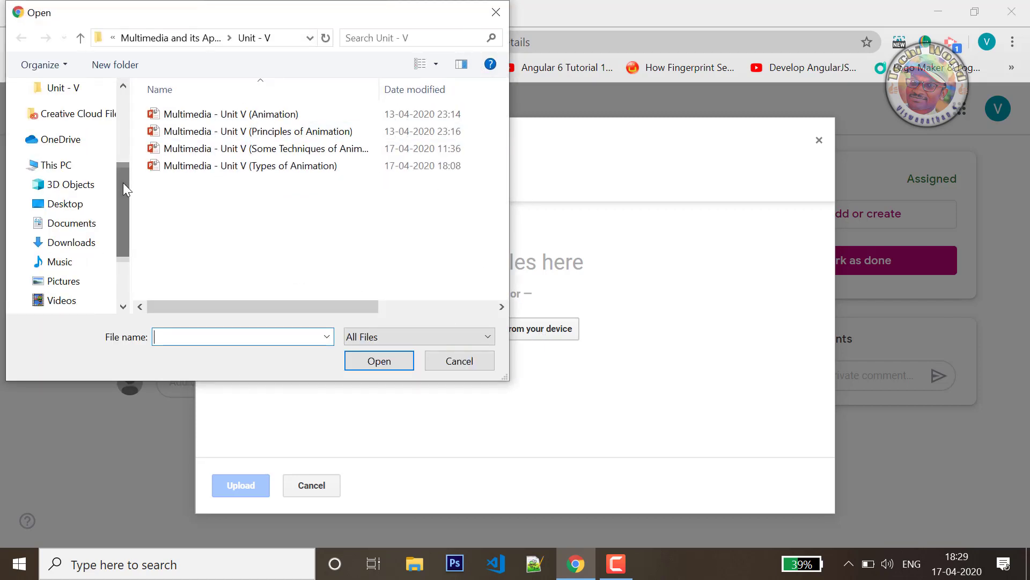
pyautogui.click(77, 204)
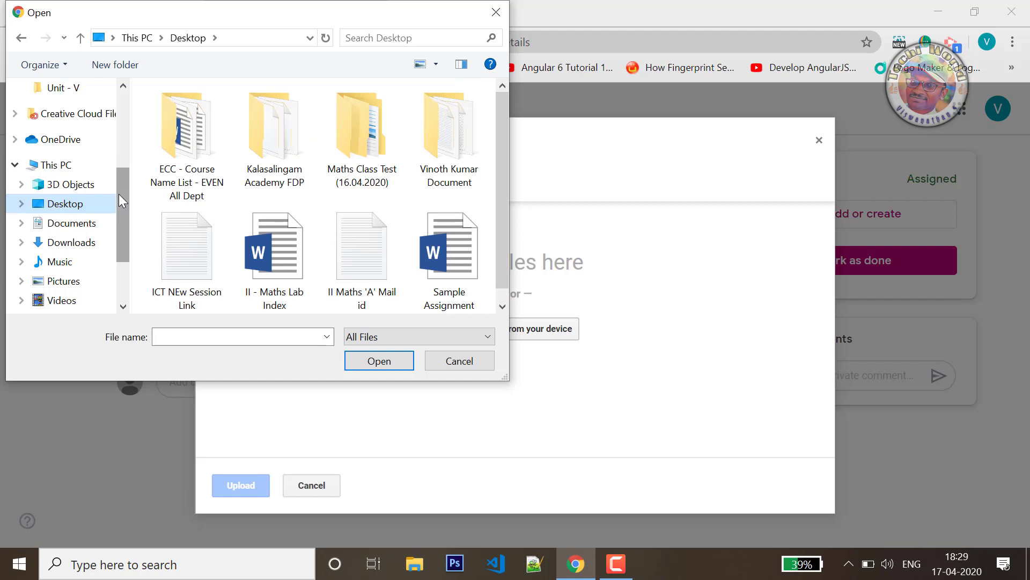
pyautogui.scroll(-1, 322, 207)
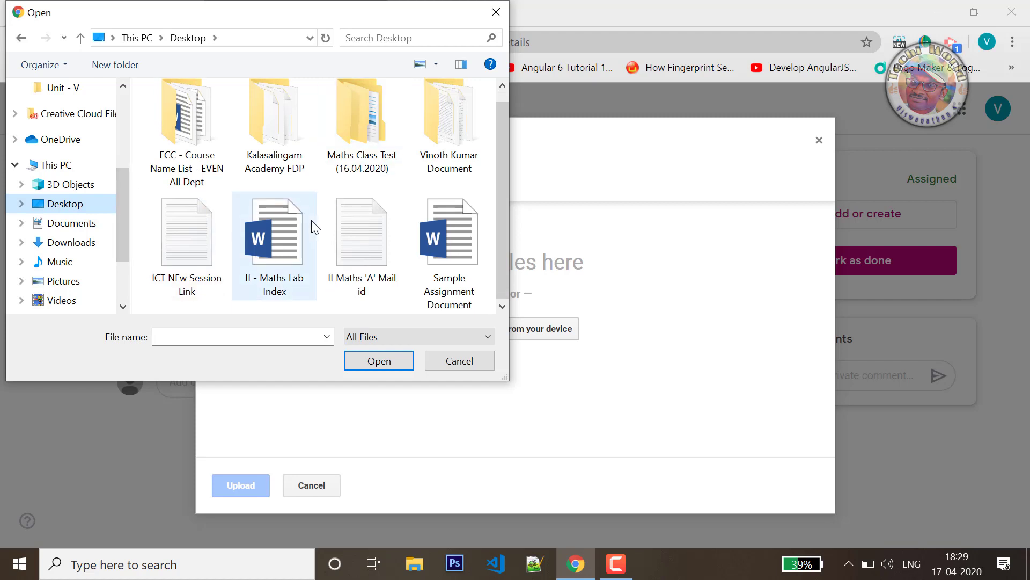
pyautogui.click(463, 226)
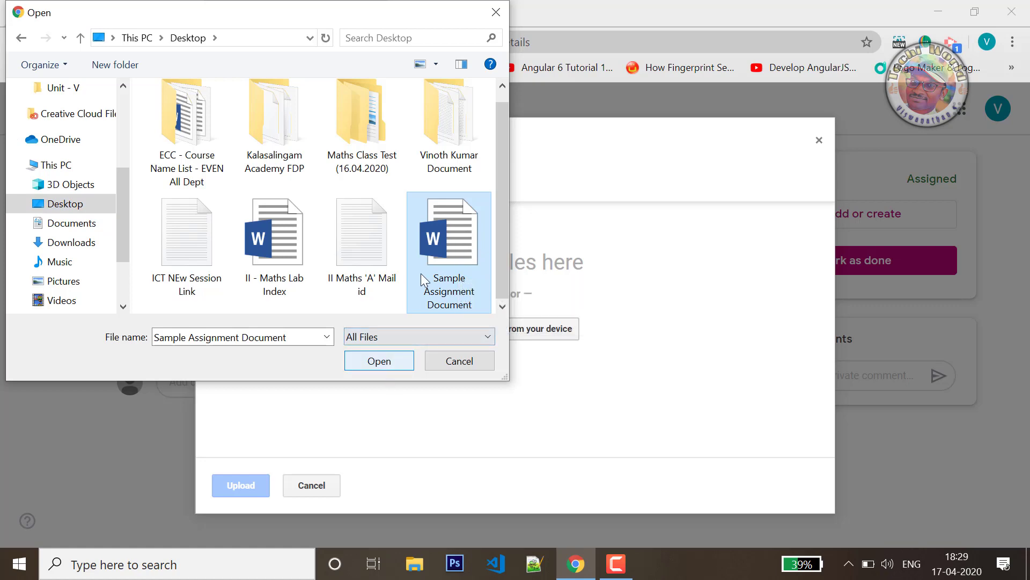
pyautogui.click(365, 366)
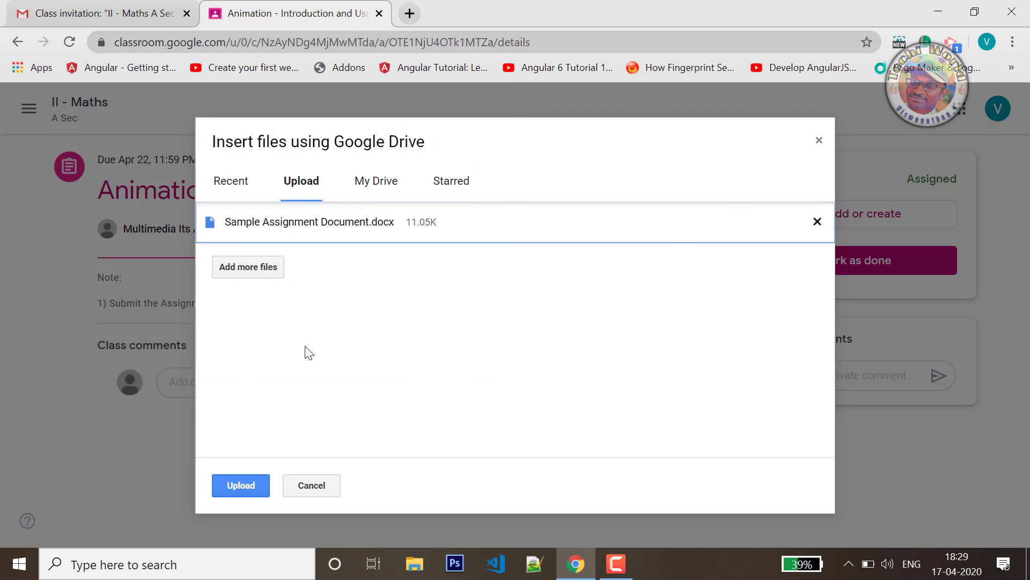
# - Open the file chooser for additional files, cancel it, and upload the chosen Word document to the assignment
pyautogui.click(244, 269)
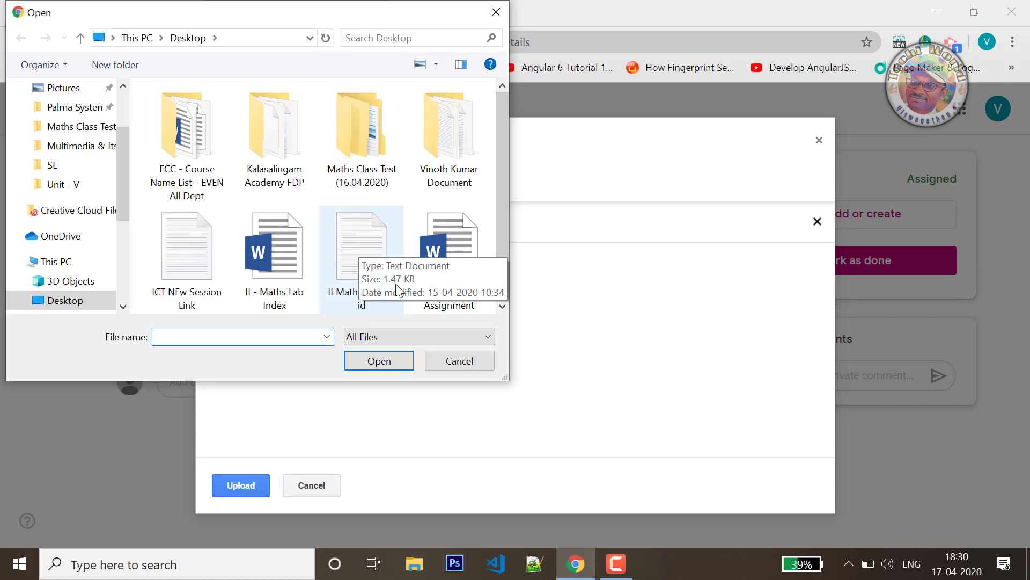
pyautogui.click(459, 361)
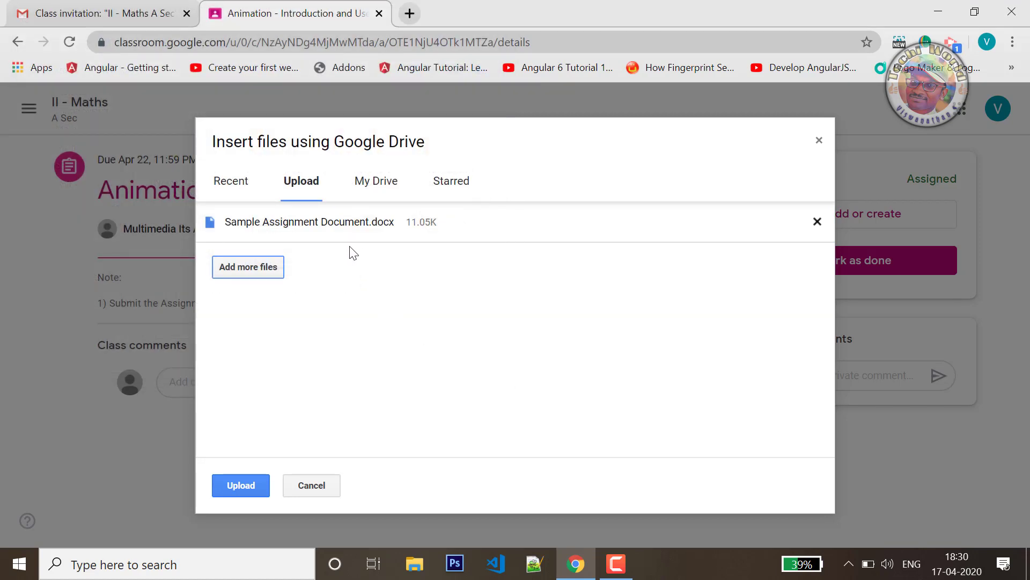
pyautogui.click(261, 487)
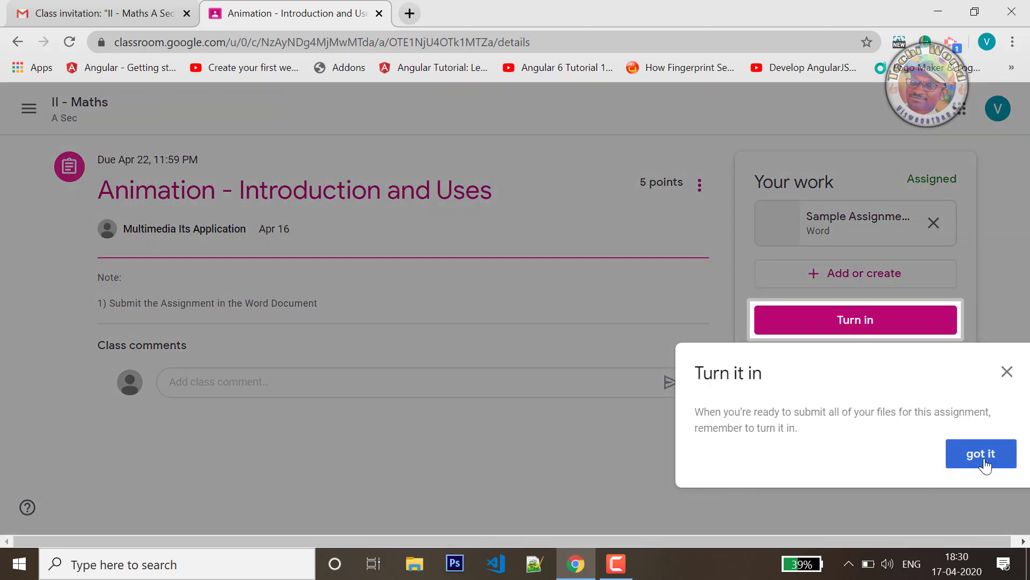
# - Dismiss the turn-in tip and turn in the "Animation - Introduction and Uses" assignment, confirming the submission
pyautogui.click(981, 454)
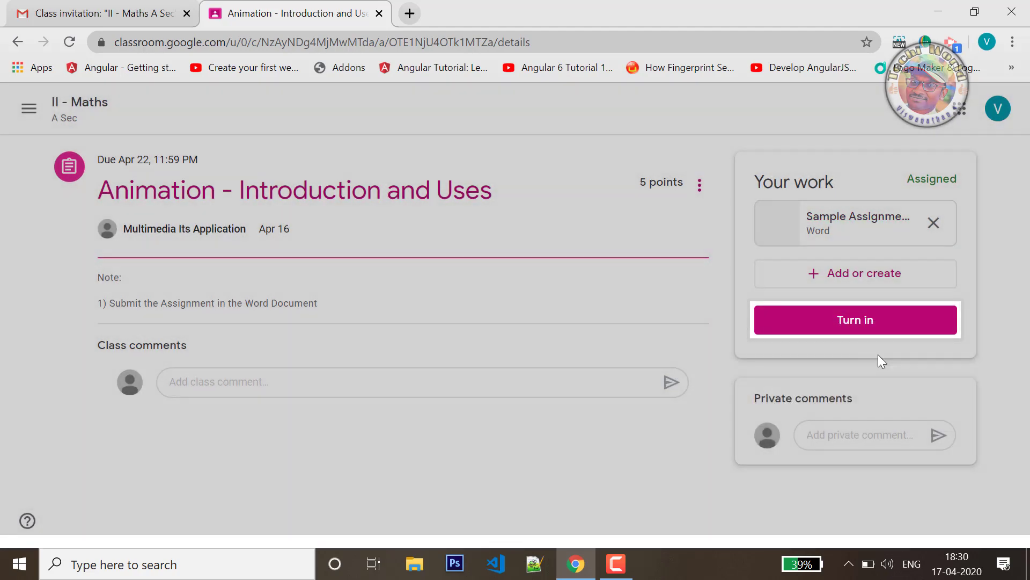
pyautogui.click(857, 321)
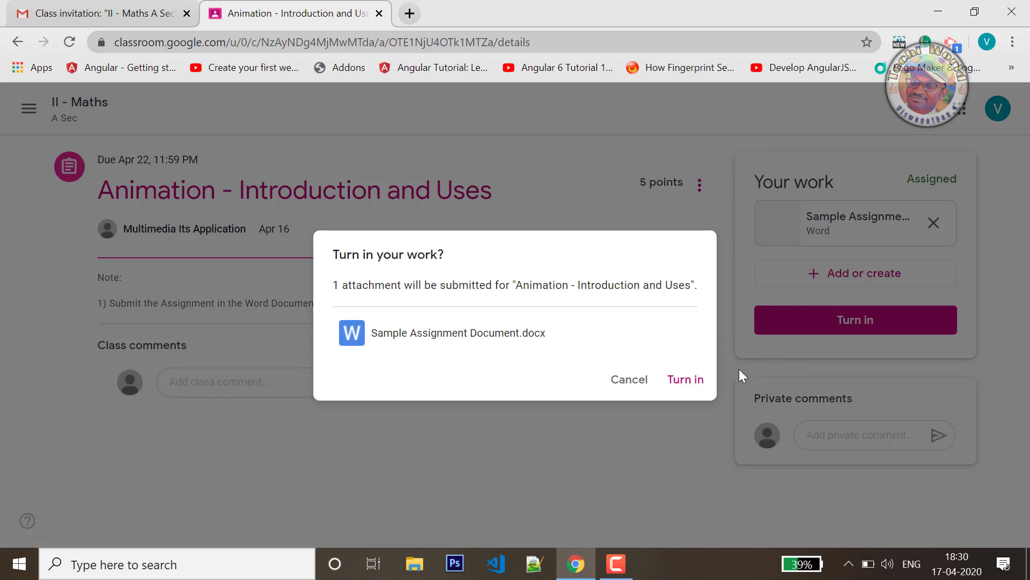
pyautogui.click(683, 379)
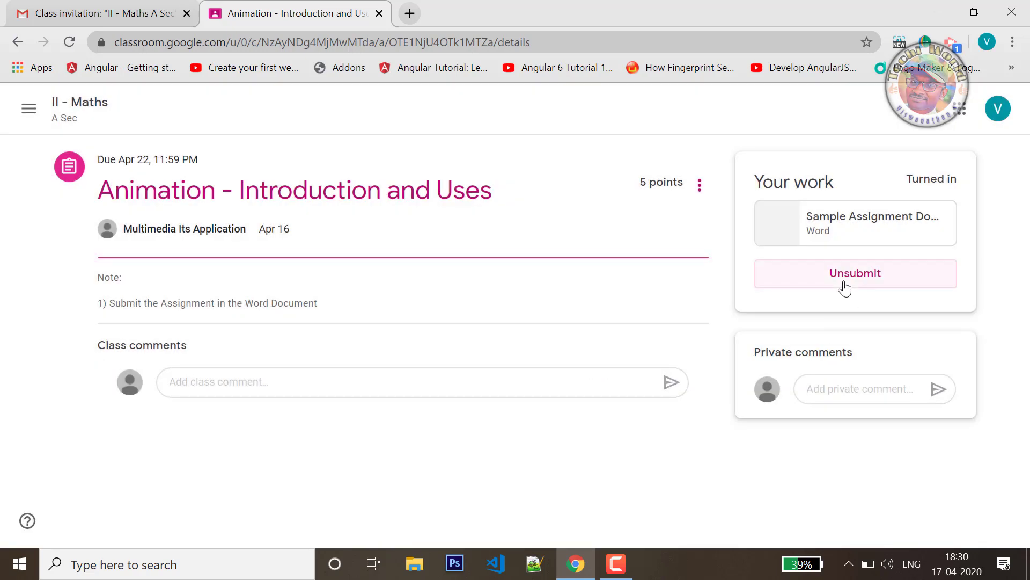
# - Return to the class's Classwork list, check the submission status of "Animation - Introduction and Uses" and collapse its details
pyautogui.click(102, 110)
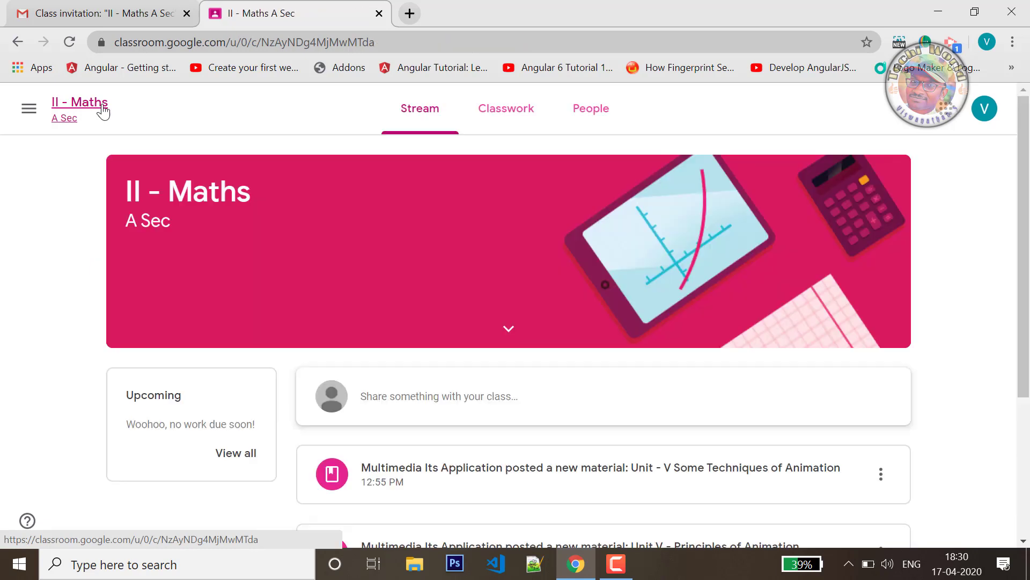
pyautogui.click(494, 113)
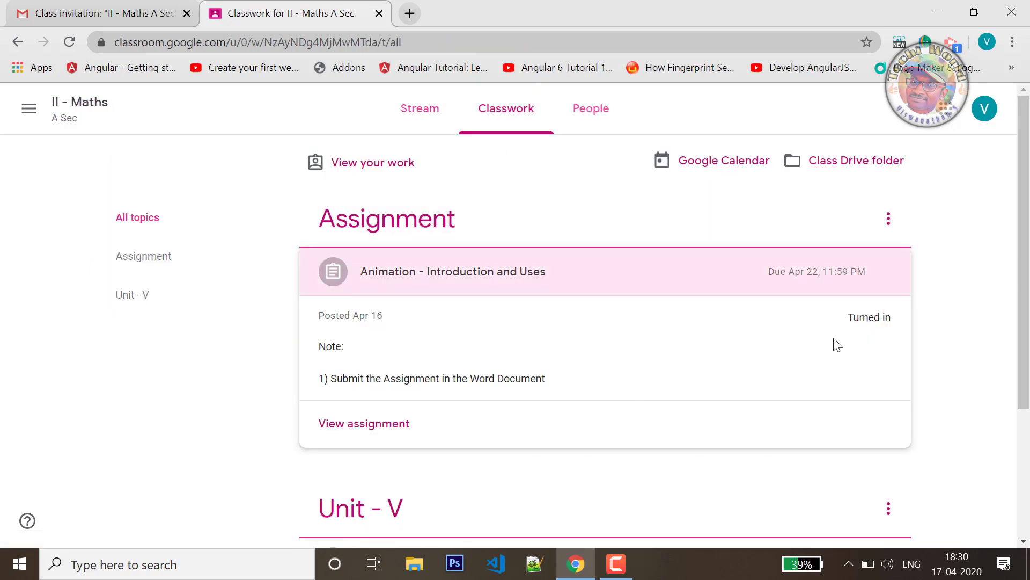
pyautogui.moveTo(892, 318); pyautogui.dragTo(888, 317)
pyautogui.click(856, 318)
pyautogui.click(531, 270)
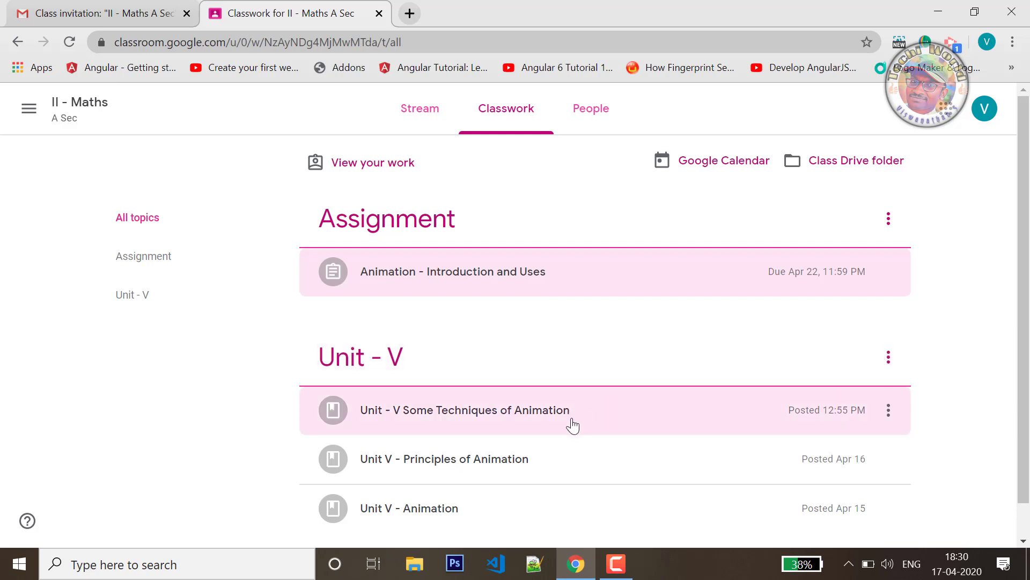
# - Expand the "Unit - V Some Techniques of Animation" material in the Classwork list and view its attachments
pyautogui.click(552, 426)
pyautogui.scroll(-3, 483, 478)
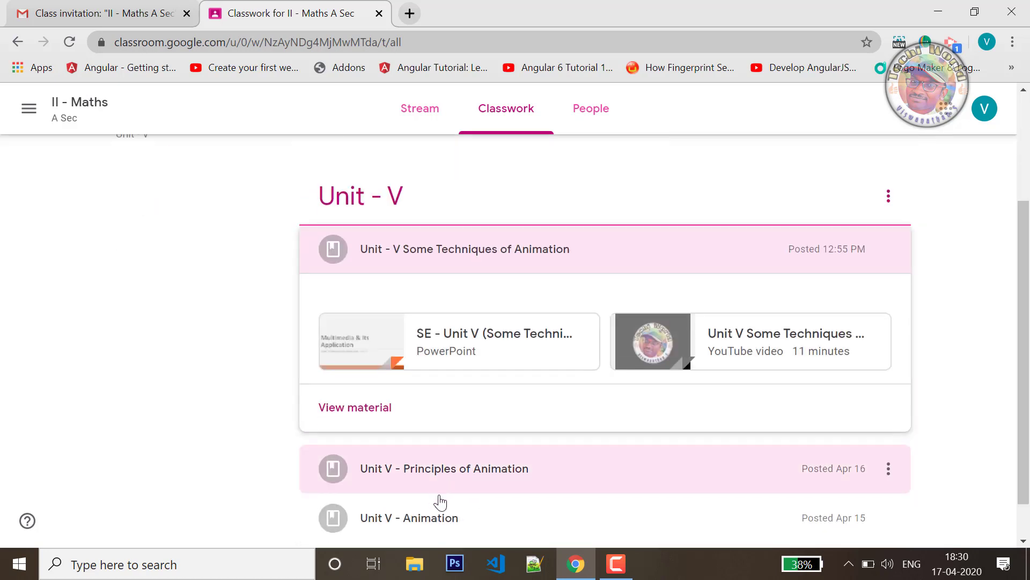
pyautogui.scroll(4, 349, 513)
pyautogui.scroll(-4, 349, 513)
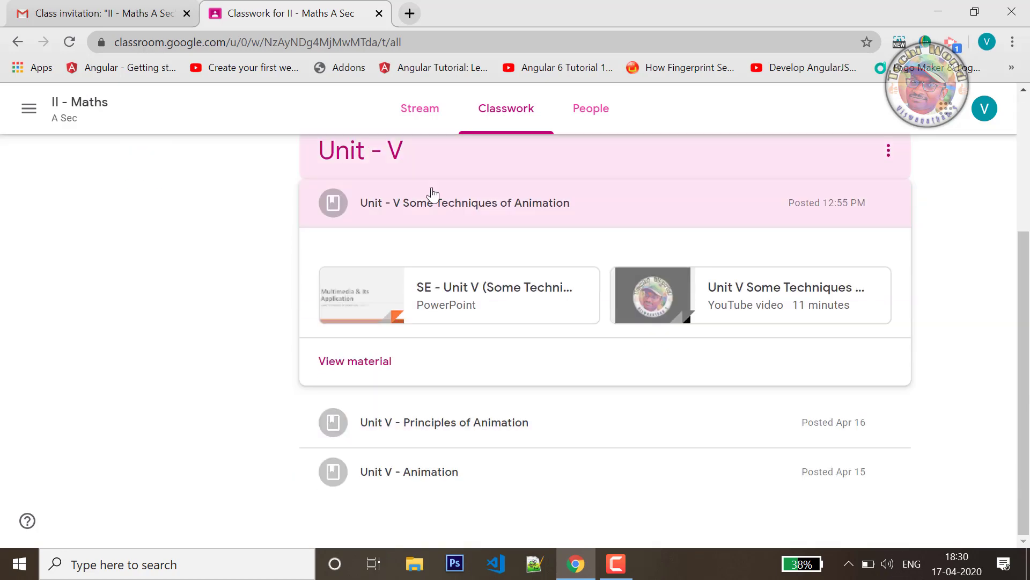
# - Open the "Unit - V Some Techniques of Animation" post from the class Stream, view it and return to the Stream
pyautogui.click(434, 115)
pyautogui.scroll(-2, 809, 310)
pyautogui.scroll(-2, 808, 310)
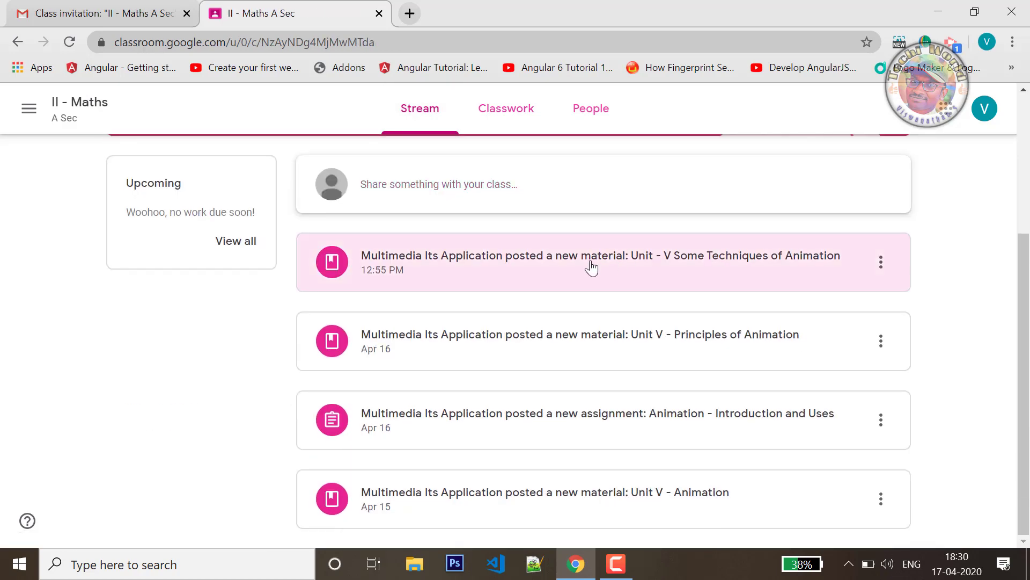
pyautogui.click(591, 266)
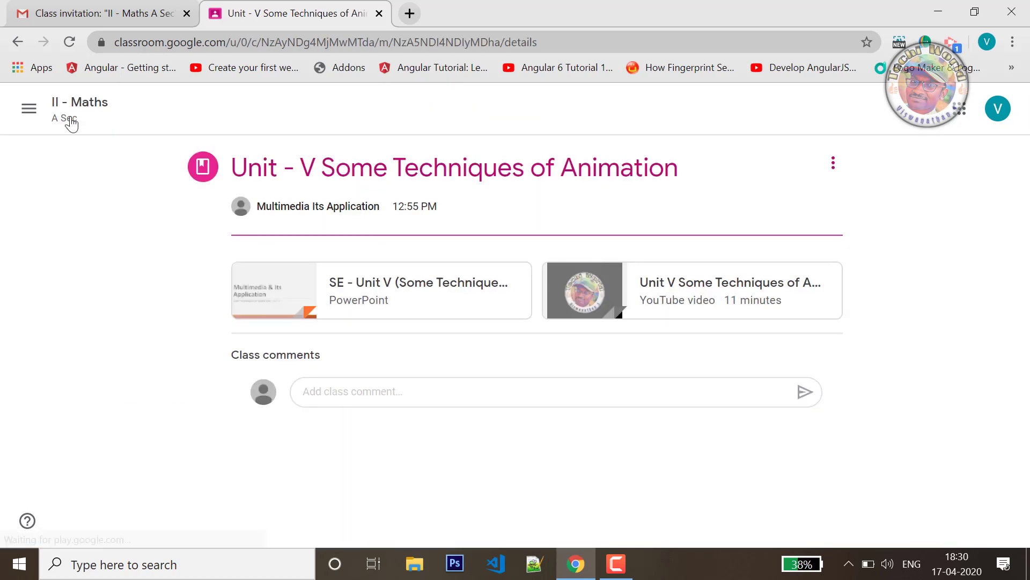
pyautogui.click(69, 117)
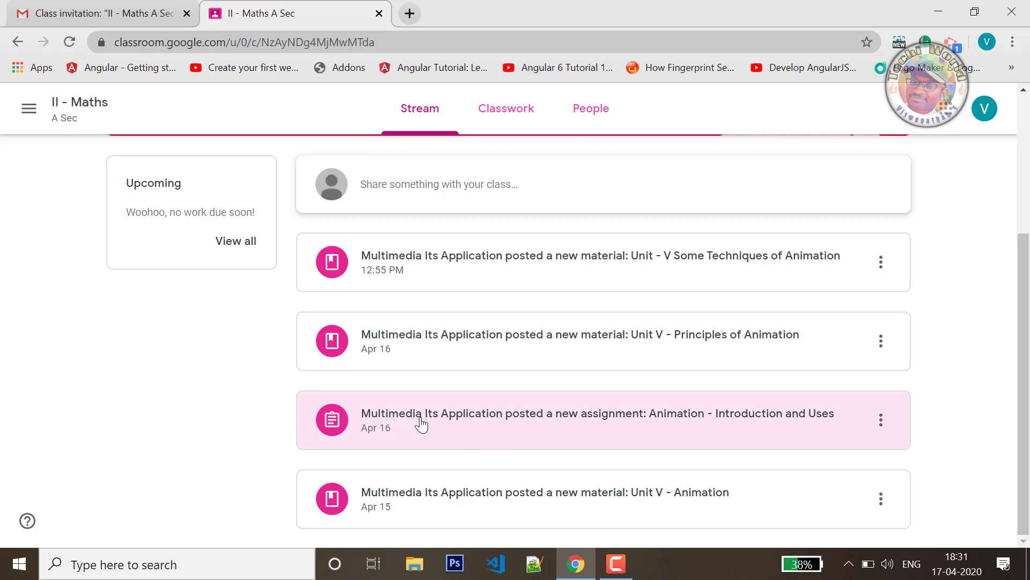
# - Open the "Animation - Introduction and Uses" assignment post from the Stream, view the submitted work and return to the Stream
pyautogui.click(627, 422)
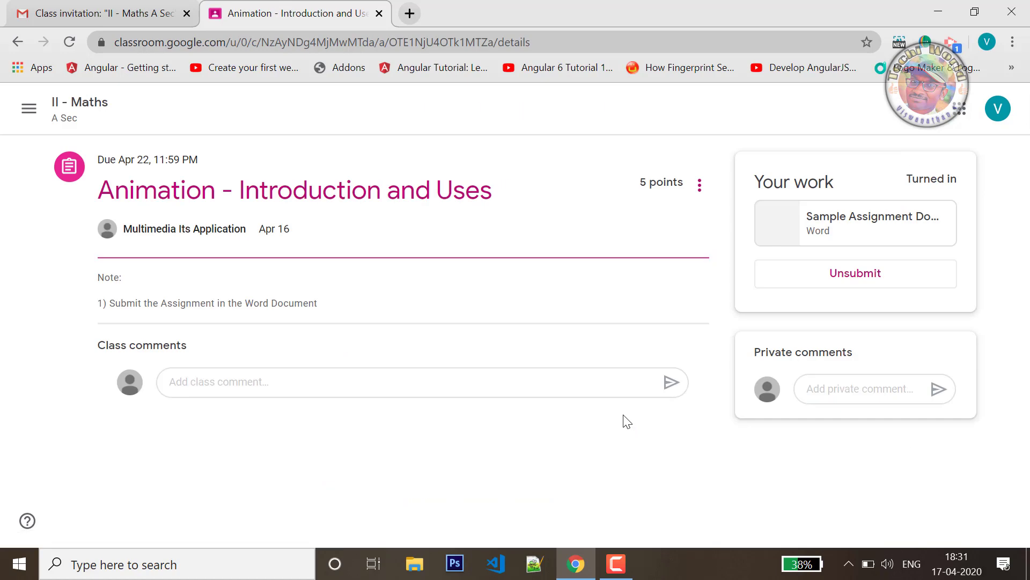
pyautogui.click(66, 111)
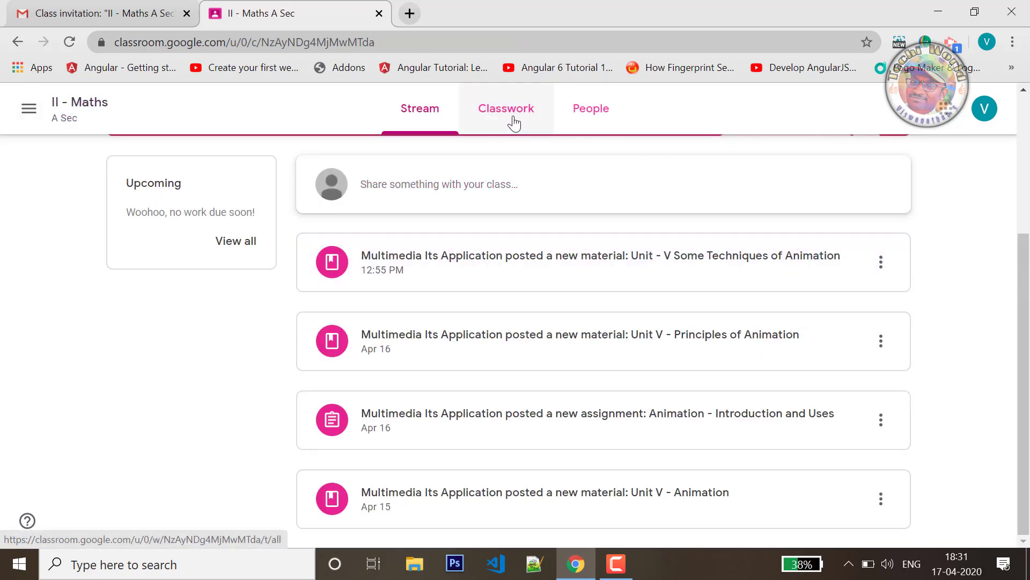
pyautogui.scroll(4, 824, 340)
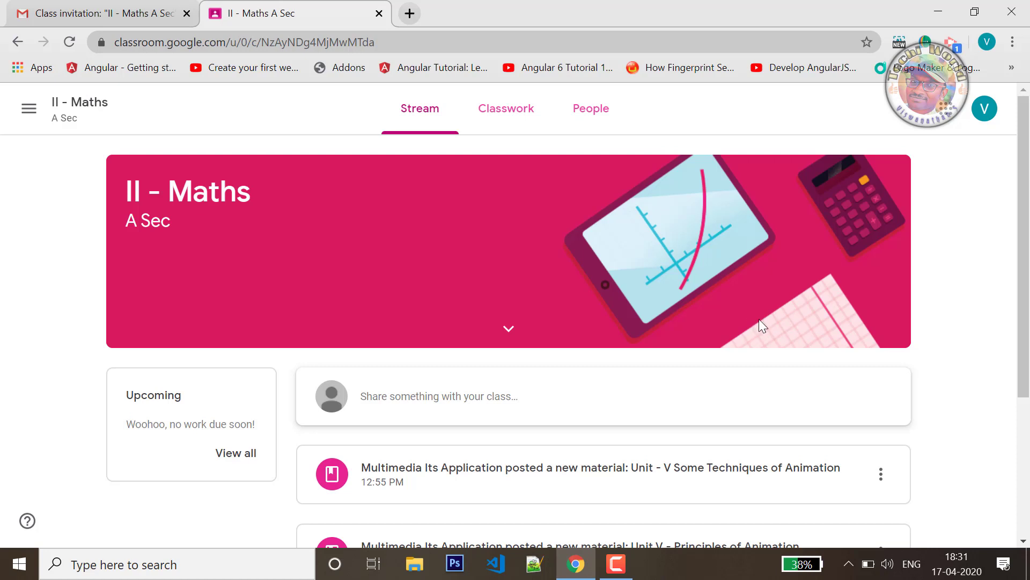
pyautogui.click(619, 569)
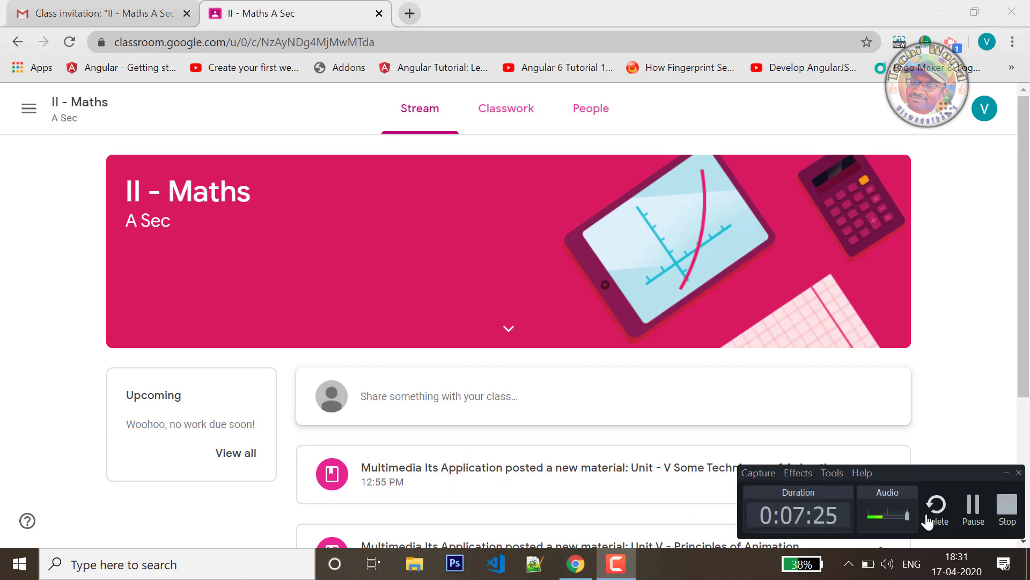
pyautogui.click(1005, 505)
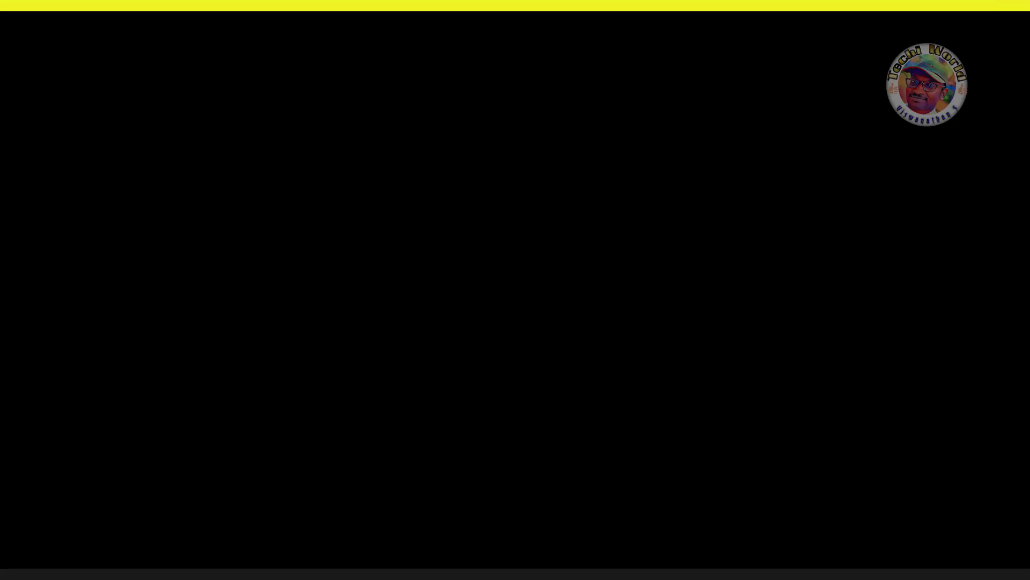